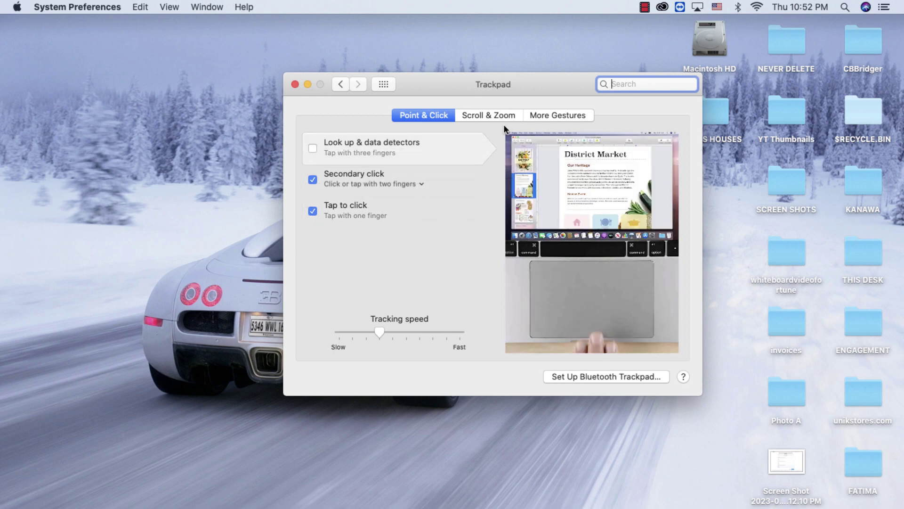
- Review the Trackpad Point & Click, Scroll & Zoom and More Gestures settings, then close the Trackpad window
left_click(488, 117)
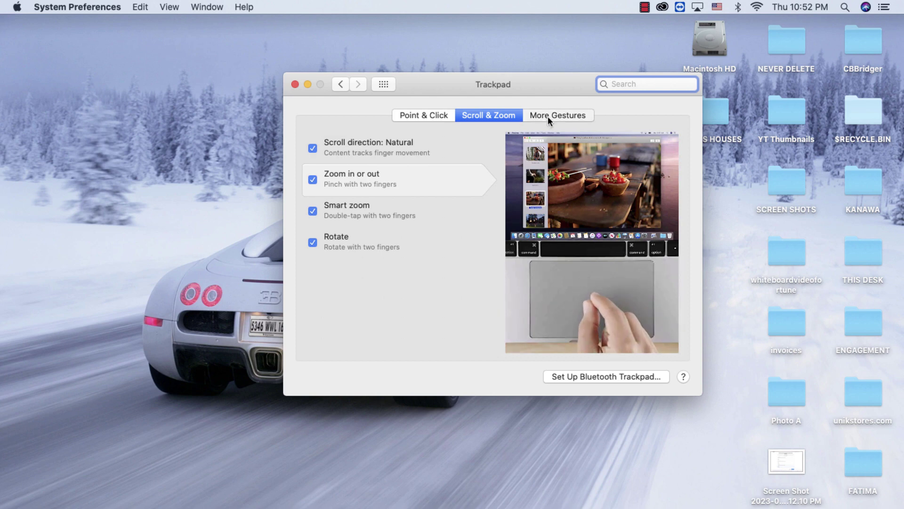
left_click(547, 116)
left_click(476, 117)
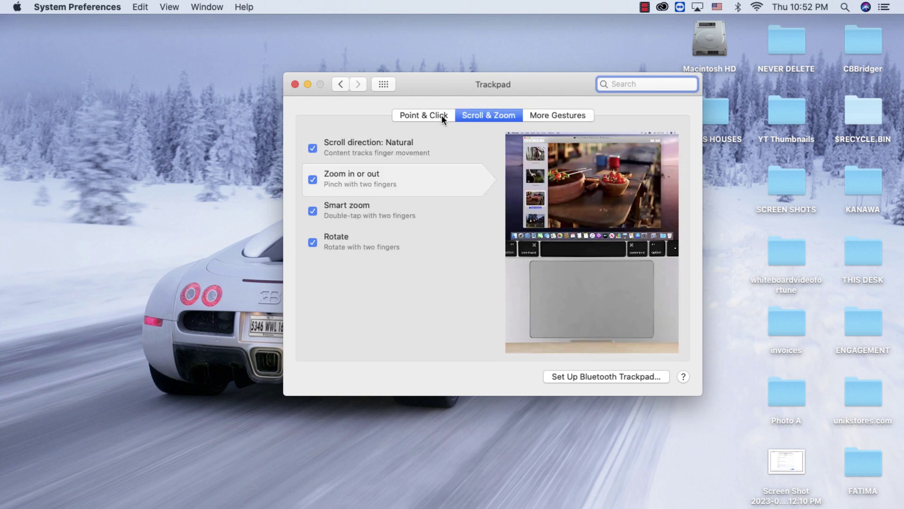
left_click(423, 115)
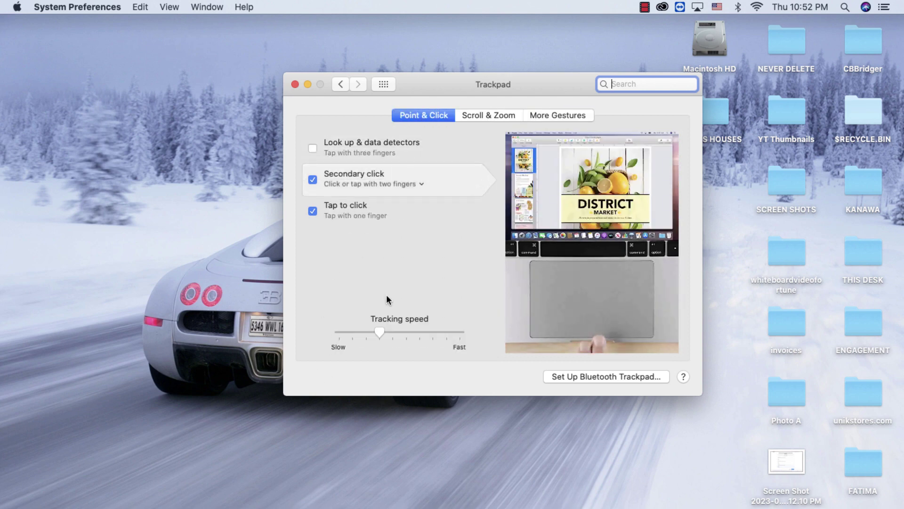
left_click(485, 115)
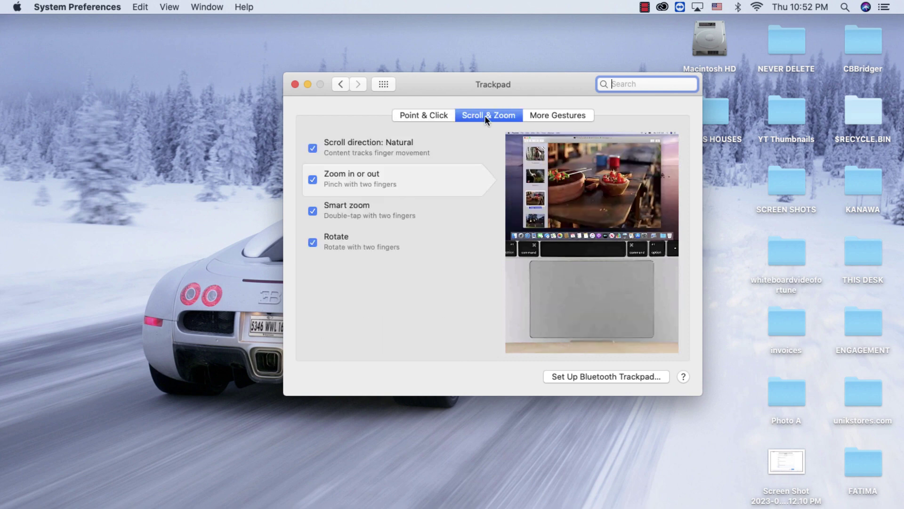
left_click(570, 115)
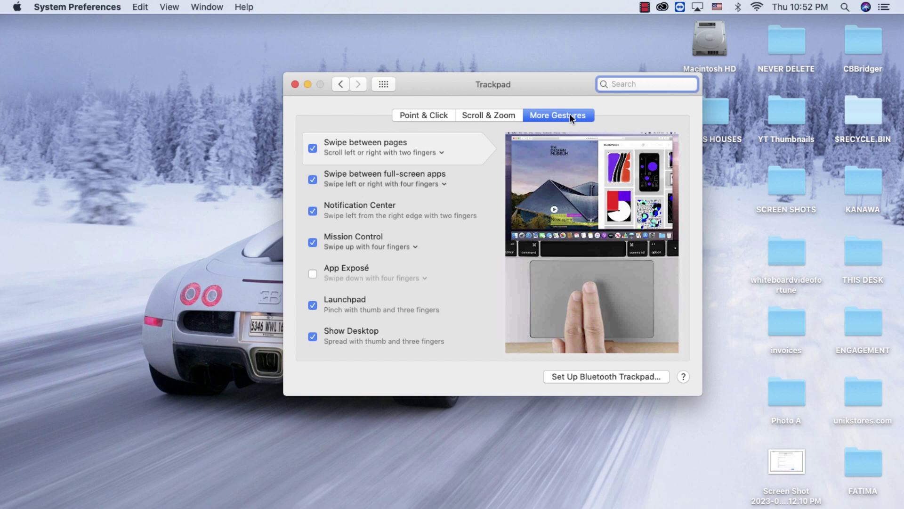
left_click(295, 85)
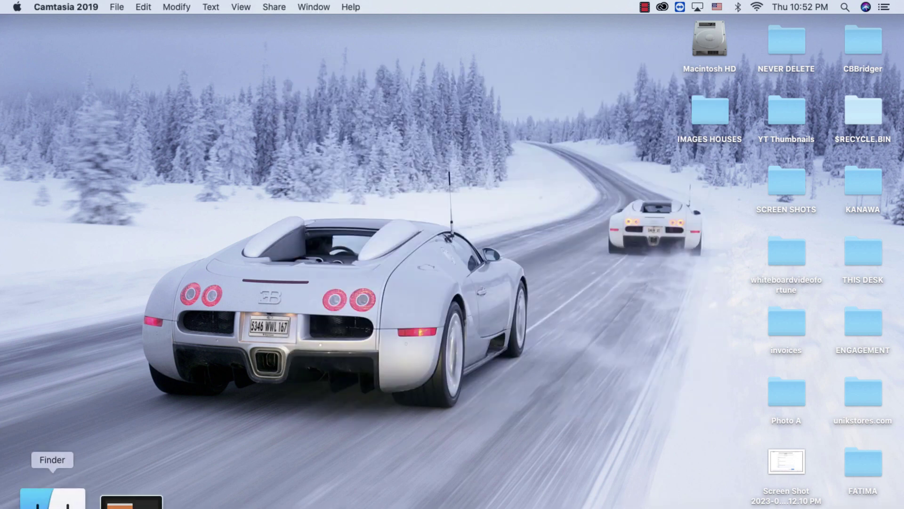
- Bring Finder forward, close its Recents window and show the Go menu's destinations
left_click(52, 502)
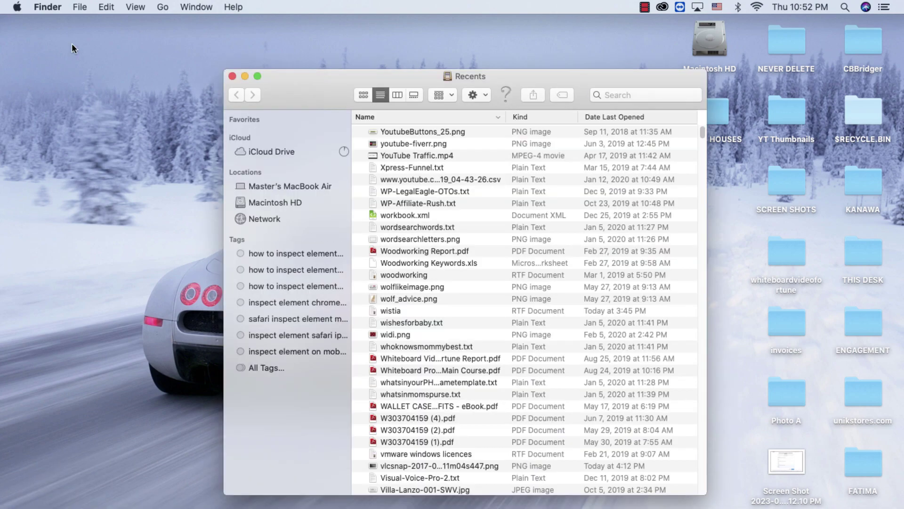
left_click(232, 76)
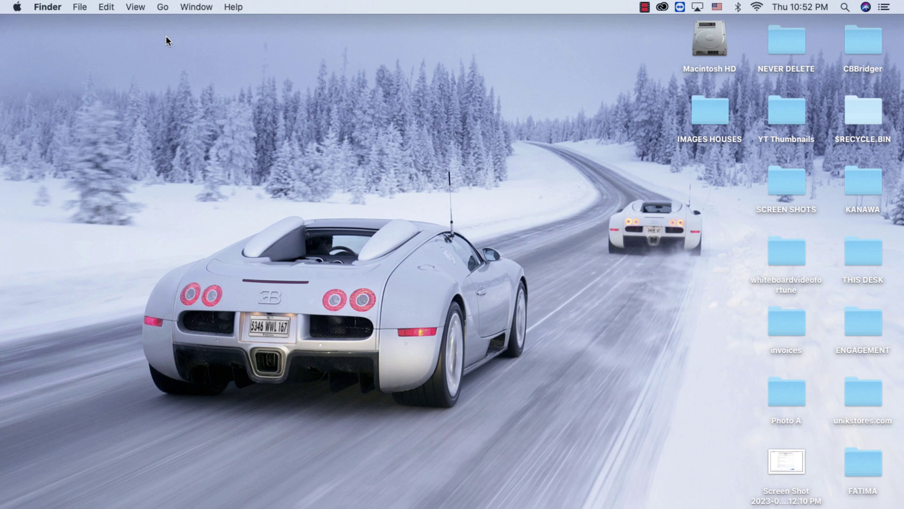
left_click(160, 8)
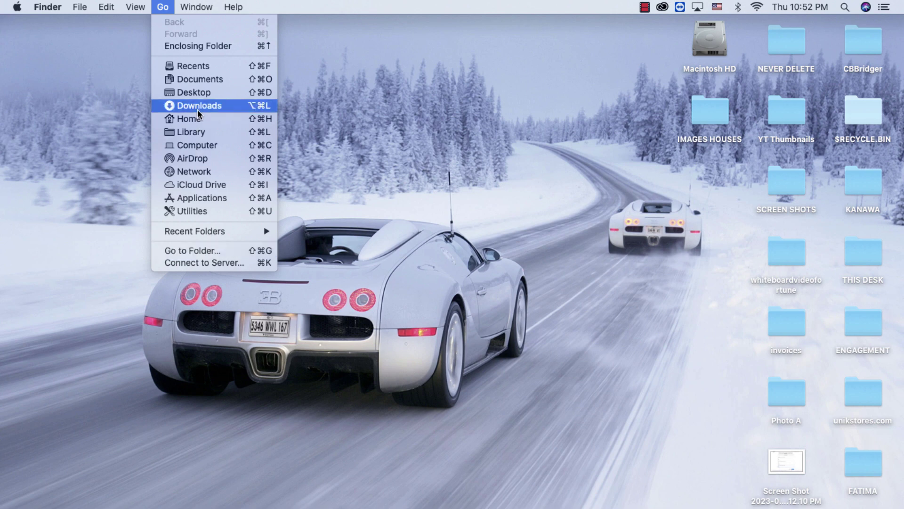
- Use Go to Folder… to navigate Finder to /Library/Preferences
left_click(185, 250)
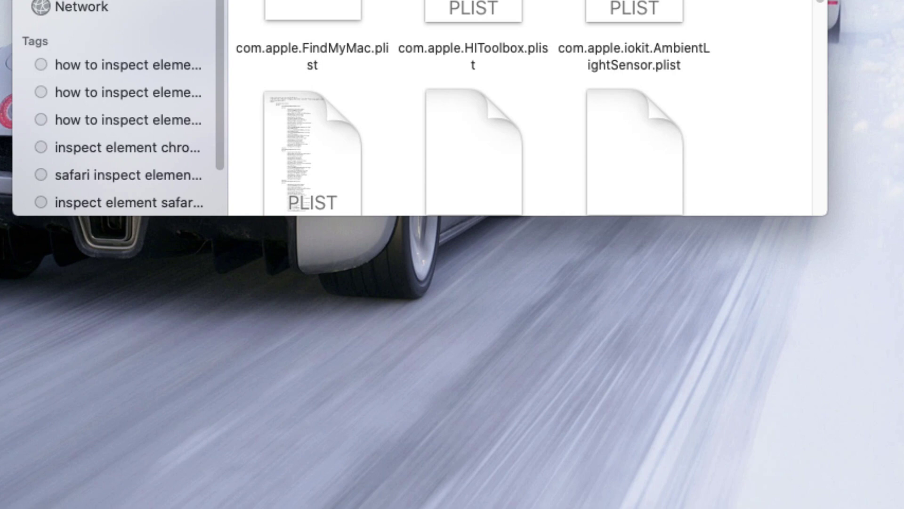
- Switch the Preferences folder to list view, enlarge the window and scroll down through its files
key("super+2")
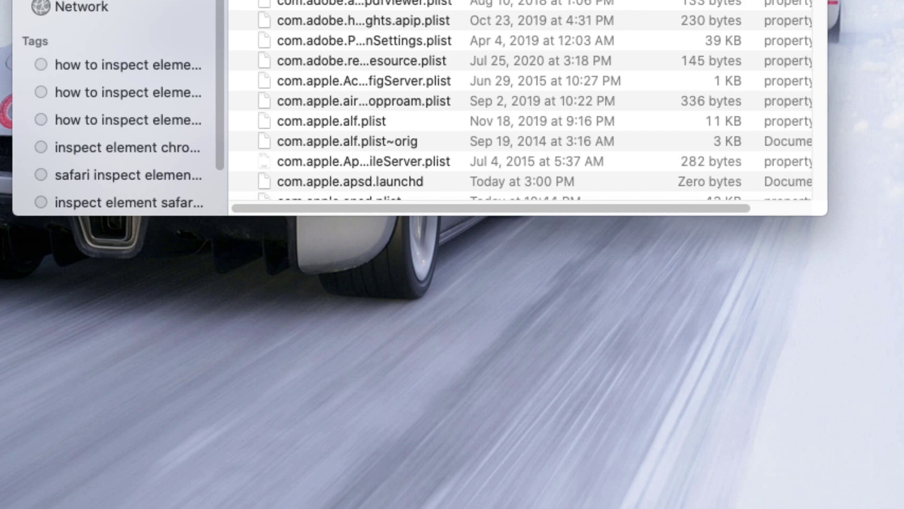
left_click_drag(460, 214, 447, 487)
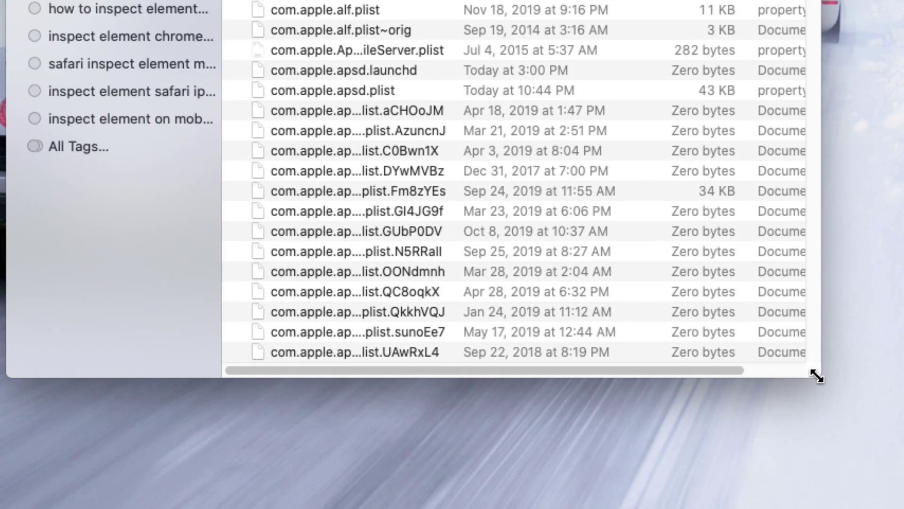
left_click_drag(818, 373, 900, 502)
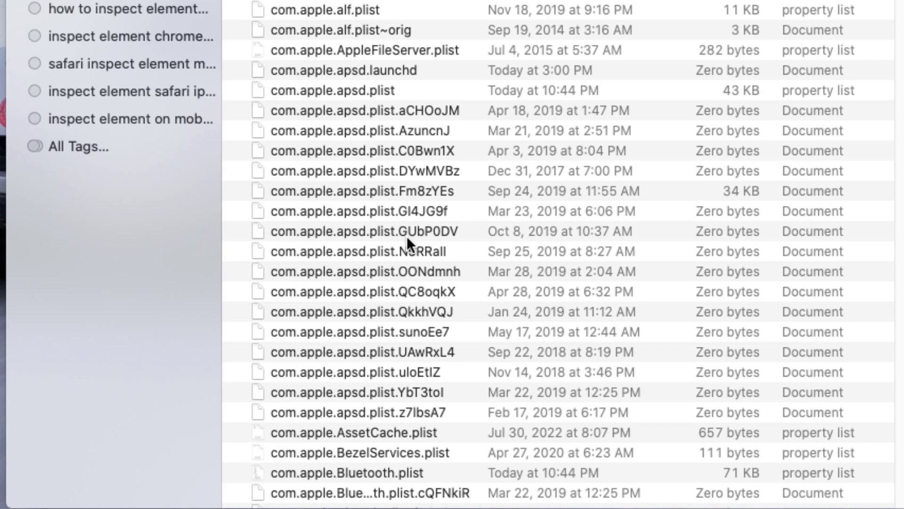
scroll(406, 236, "down", 5)
scroll(406, 236, "down", 20)
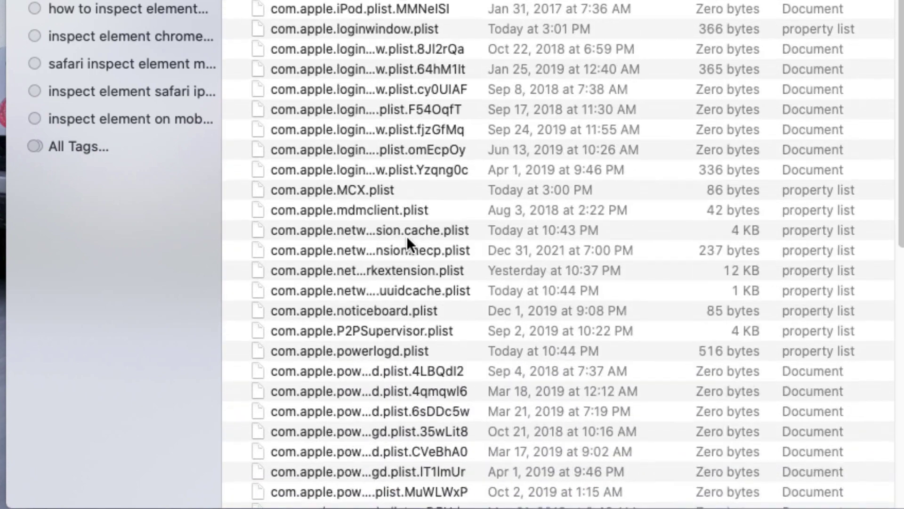
scroll(405, 236, "down", 15)
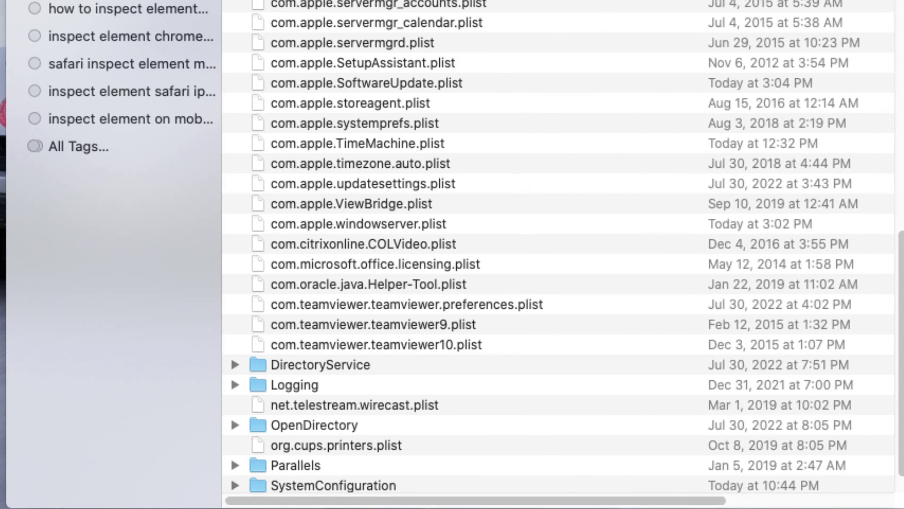
- Locate com.apple.systemprefs.plist in the Preferences list and select it
scroll(412, 221, "up", 4)
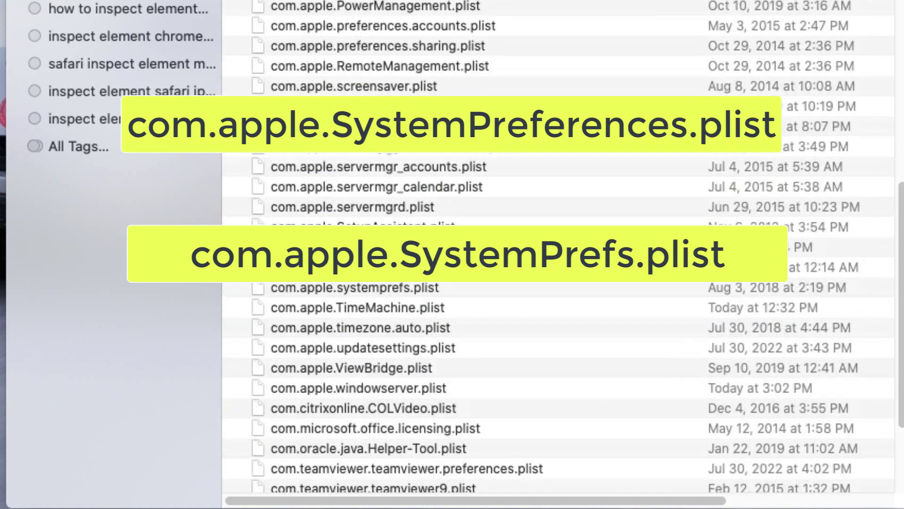
scroll(366, 28, "up", 1)
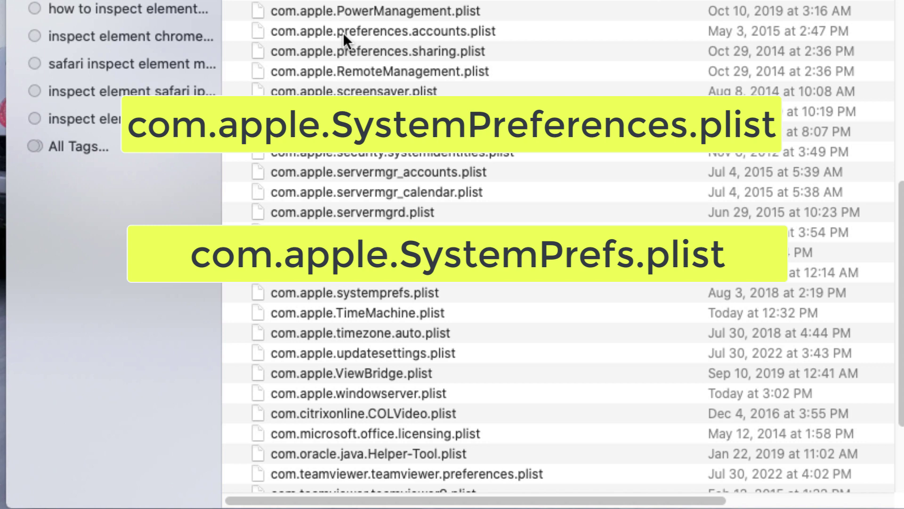
scroll(340, 31, "down", 3)
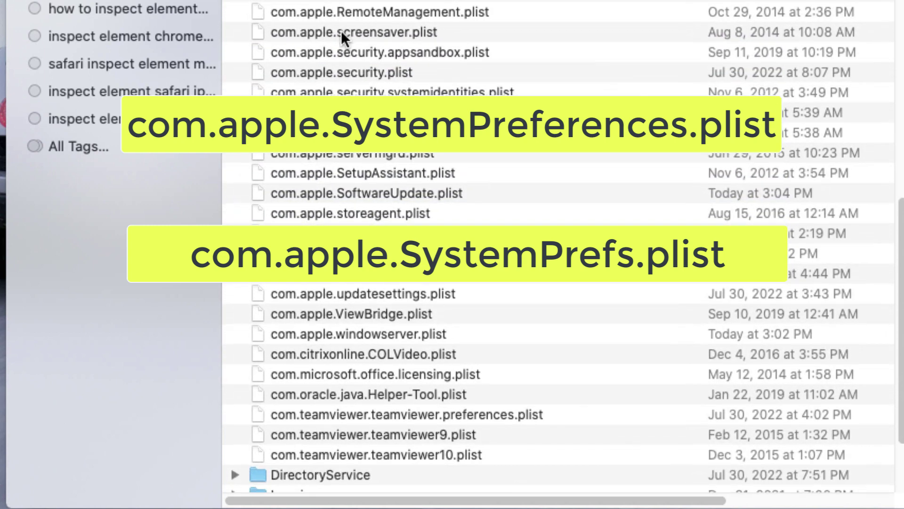
scroll(352, 66, "right", 1)
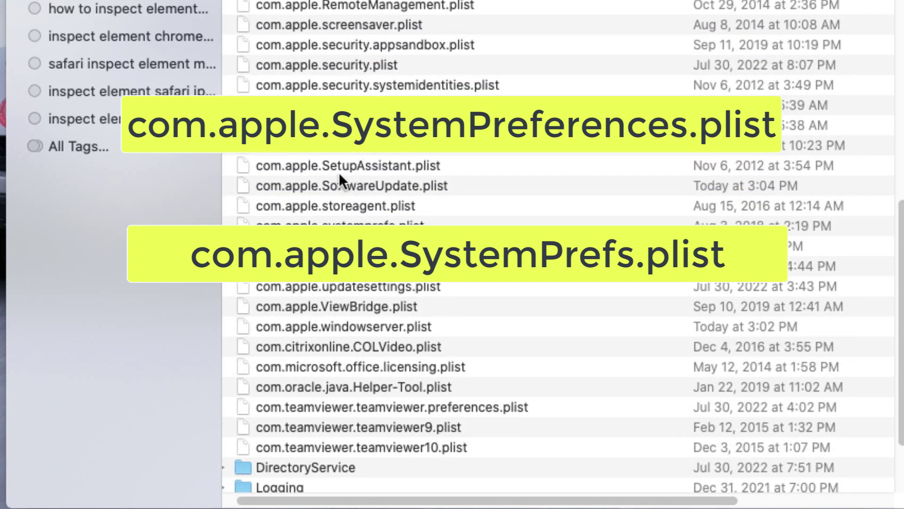
scroll(338, 171, "up", 6)
scroll(338, 172, "left", 1)
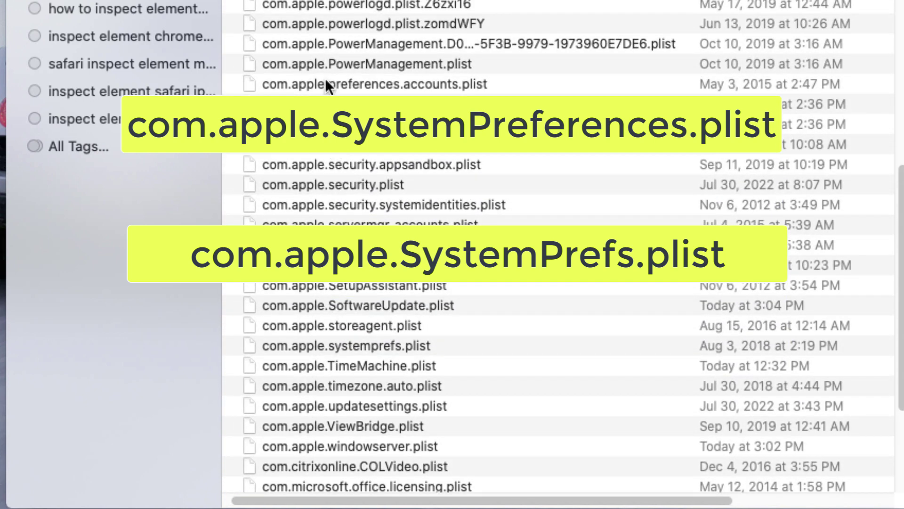
scroll(325, 78, "up", 6)
scroll(324, 78, "left", 1)
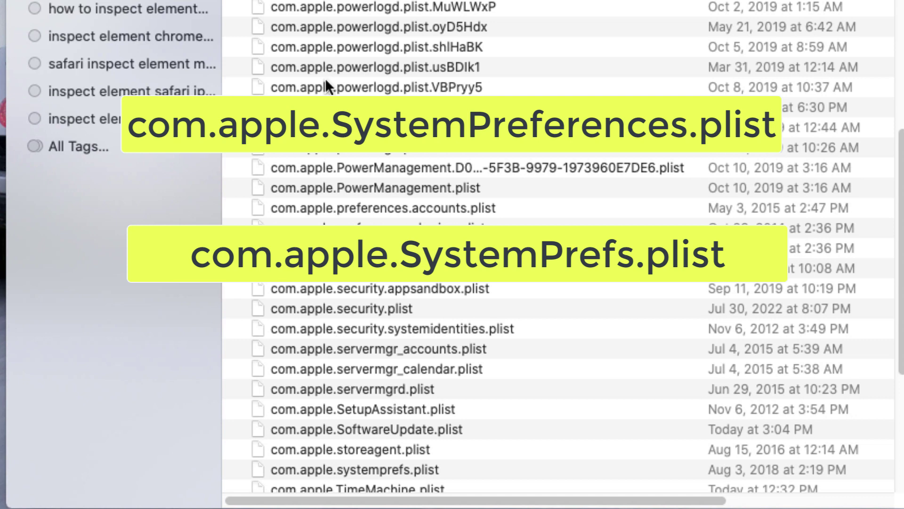
scroll(325, 78, "up", 2)
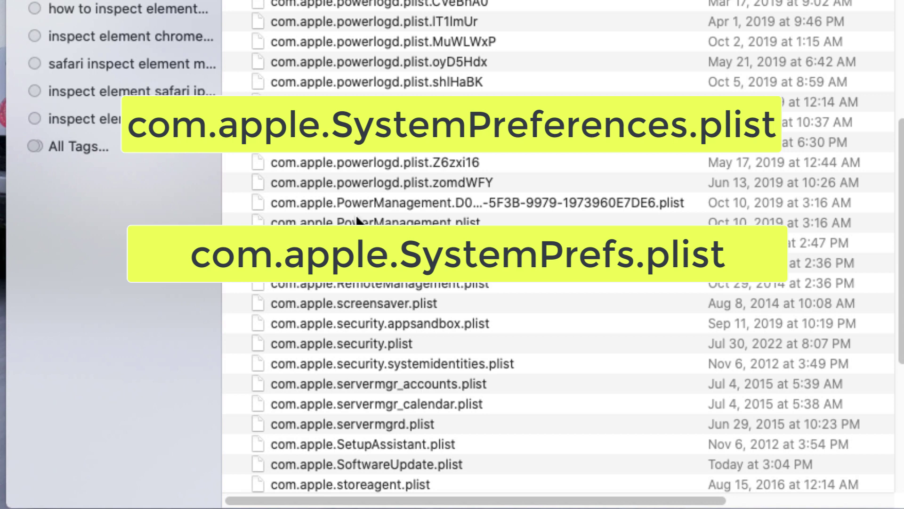
scroll(358, 220, "down", 5)
scroll(369, 357, "down", 4)
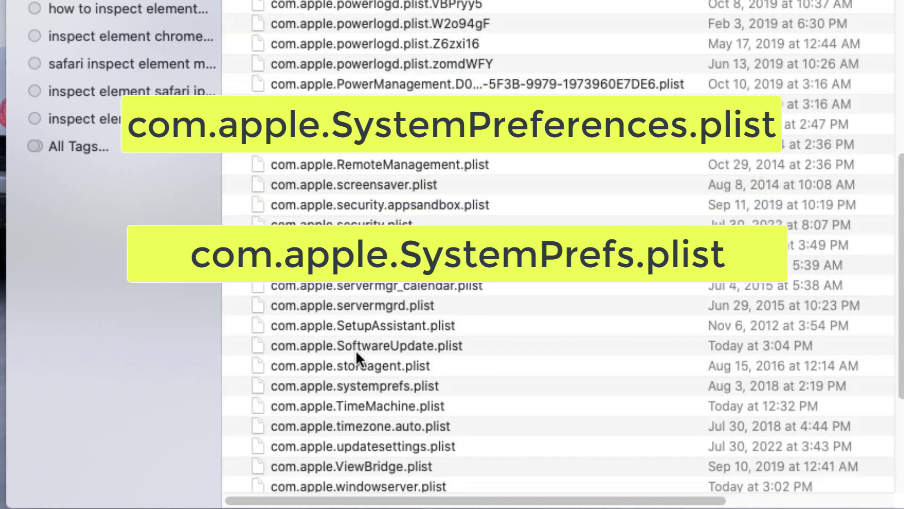
left_click(351, 336)
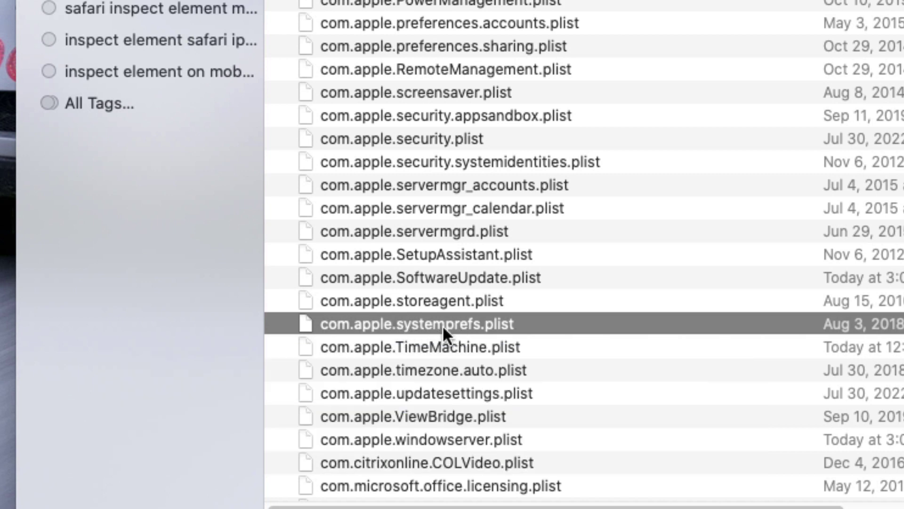
- Move com.apple.systemprefs.plist to the Trash from its context menu
right_click(477, 324)
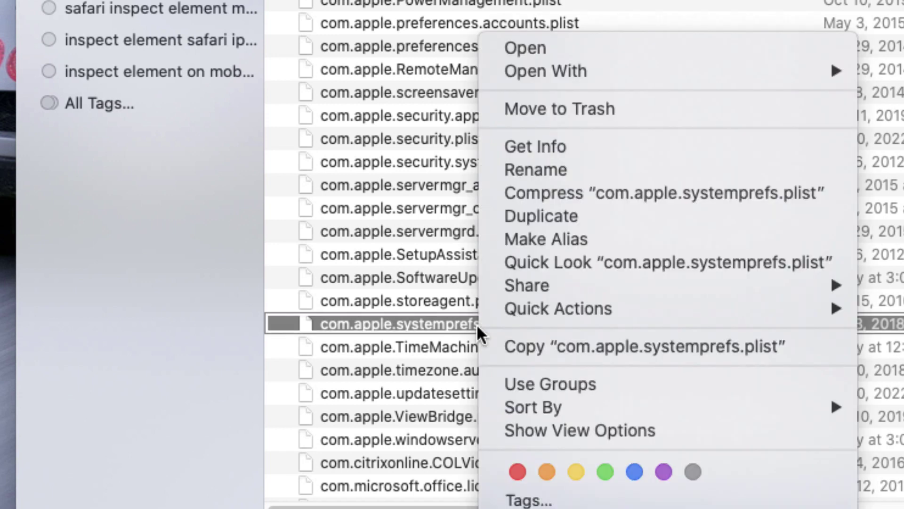
left_click(558, 109)
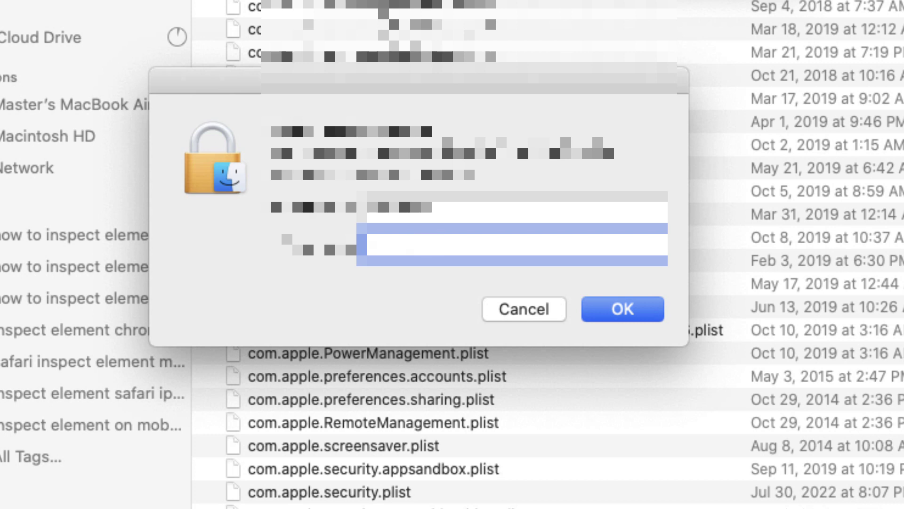
- Confirm the administrator password prompt so com.apple.systemprefs.plist goes to the Trash
left_click(642, 319)
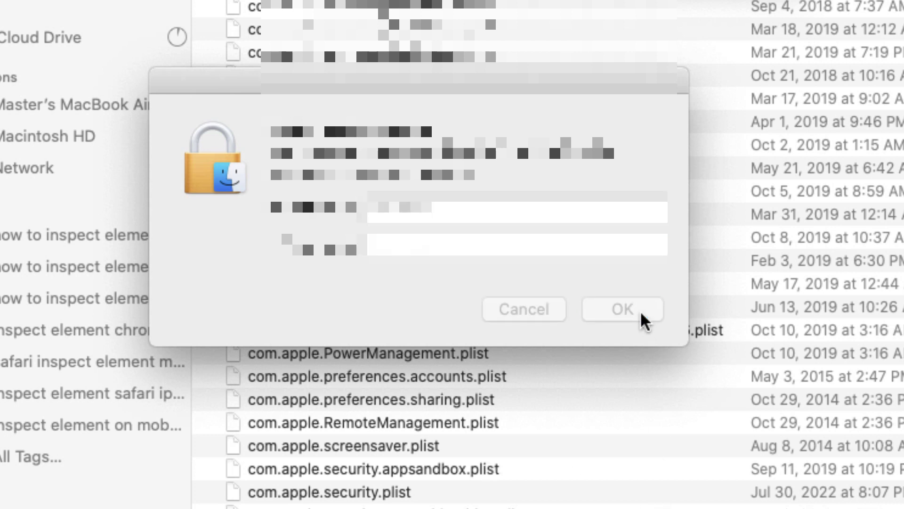